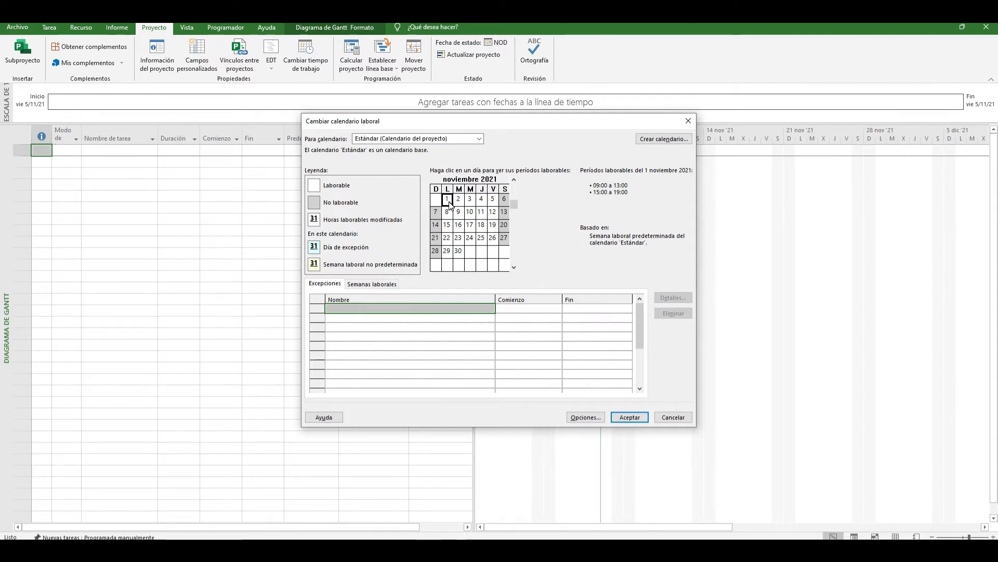
Step: Switch to the Notepad notes and add the lines "15 DE AGOSTO" and "15 OCTUBRE" below the existing text
left_click(260, 549)
left_click(868, 406)
key("Return")
type("15 DE AGOSTO")
key("Return")
type("14")
key("BackSpace")
key("BackSpace")
type("4")
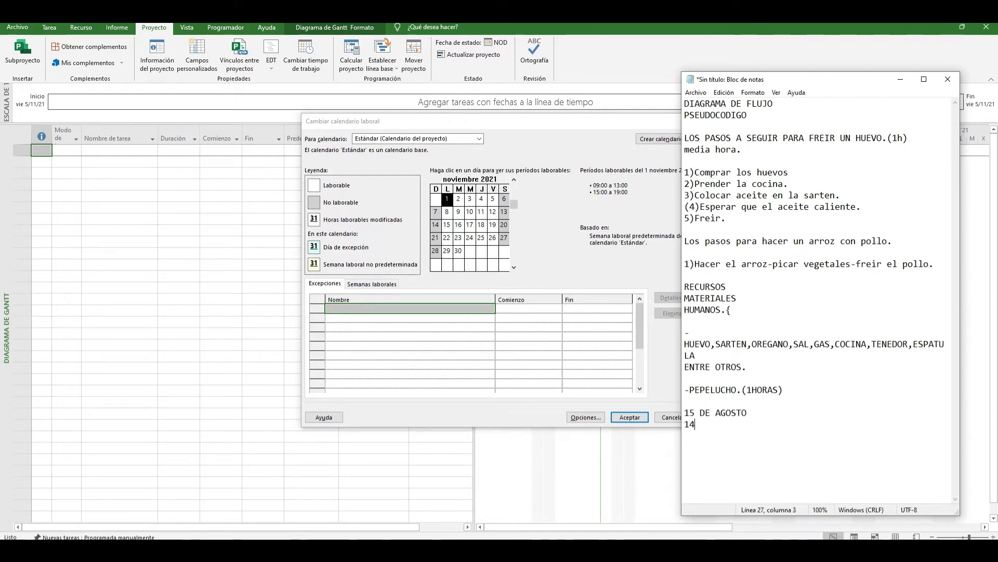
type(" OCTUBRE")
key("Return")
Step: Add the holiday note "Y NOS CONTADO QUE EL 1RO Y 2DO DE OCTUMBRE ES FERIADO." across two lines below the dates
type("Y NOS CONTAD")
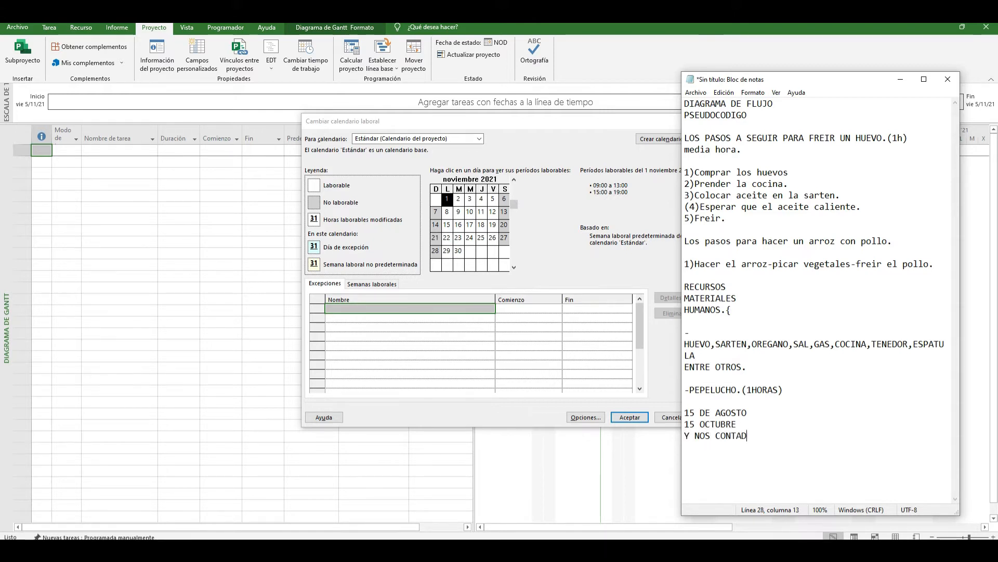
type("O QUE EL 1ER")
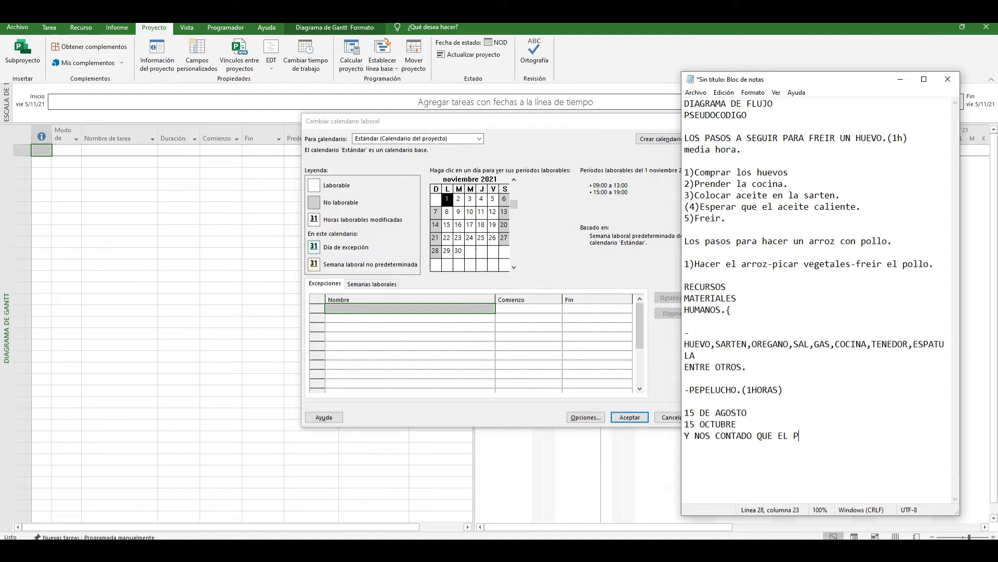
key("BackSpace")
key("BackSpace")
type("RO Y 21")
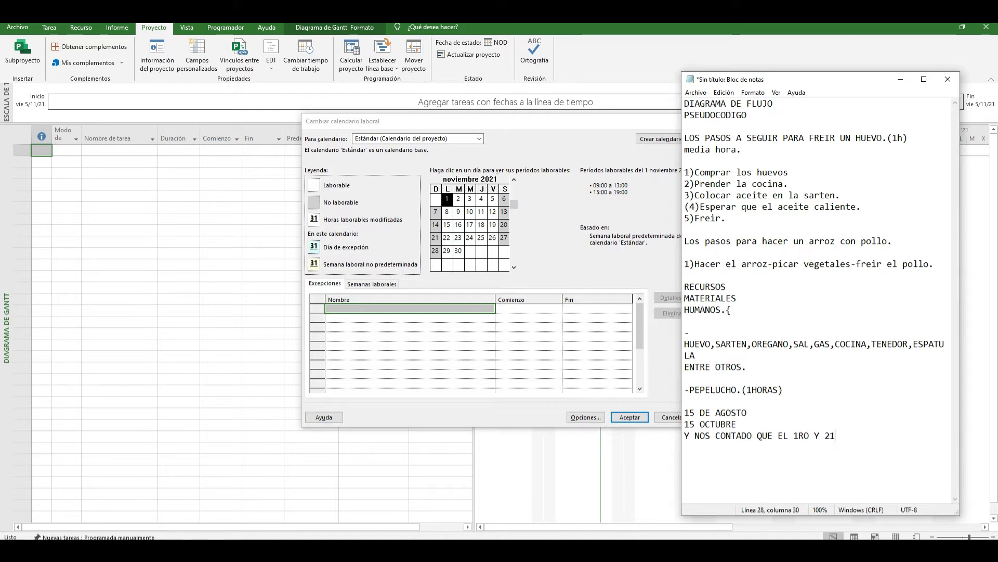
key("BackSpace")
type("DO DE OCTUMBR")
type("E")
key("Return")
type("ES FERIADO.")
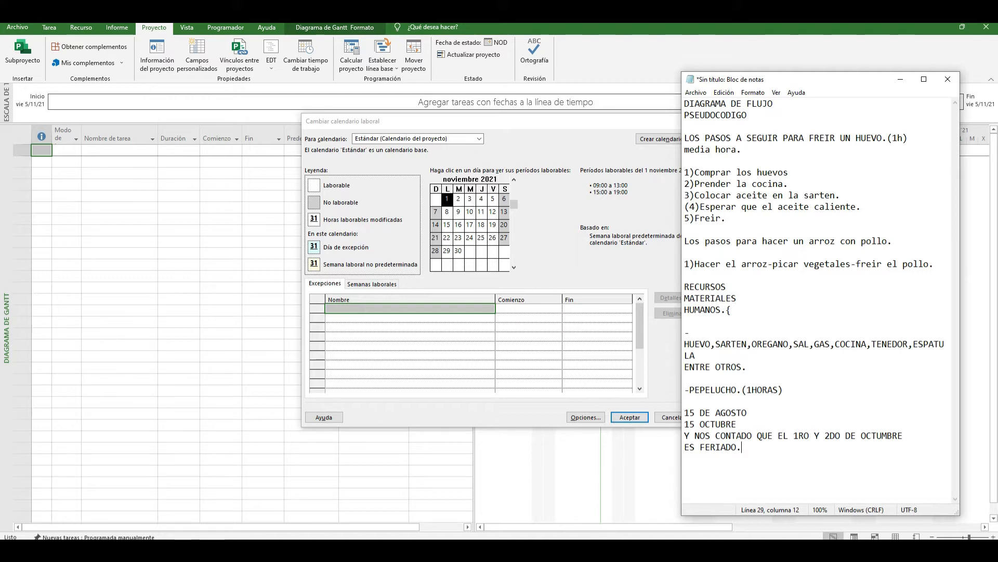
Step: Change the two date lines to "15 DE OCTUMBRE" and "15 NOVIEMBRE"
left_click(744, 416)
key("Down")
left_click_drag(747, 414, 701, 424)
type("OCTUMBRE 15 ")
type("NOVIEMB")
type("RE")
Step: Replace the month in the holiday note with "NOV"
left_click_drag(866, 436, 934, 432)
key("BackSpace")
key("BackSpace")
key("BackSpace")
type("NOVE")
key("BackSpace")
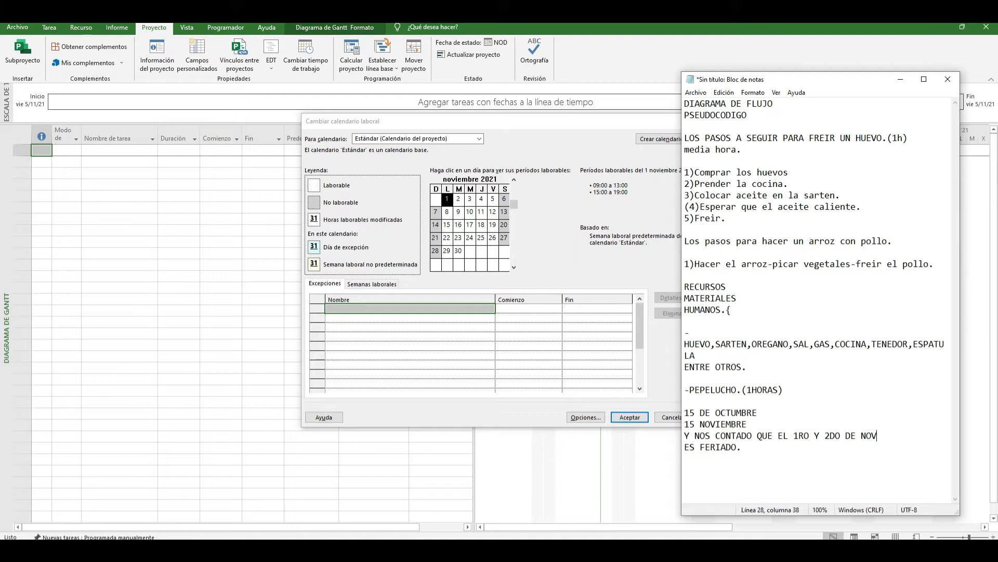
Step: Append "-2" after "ES FERIADO." and add the line "13 NOVIEMBRE." beneath it
left_click(814, 456)
key("BackSpace")
key("super+space")
type("+")
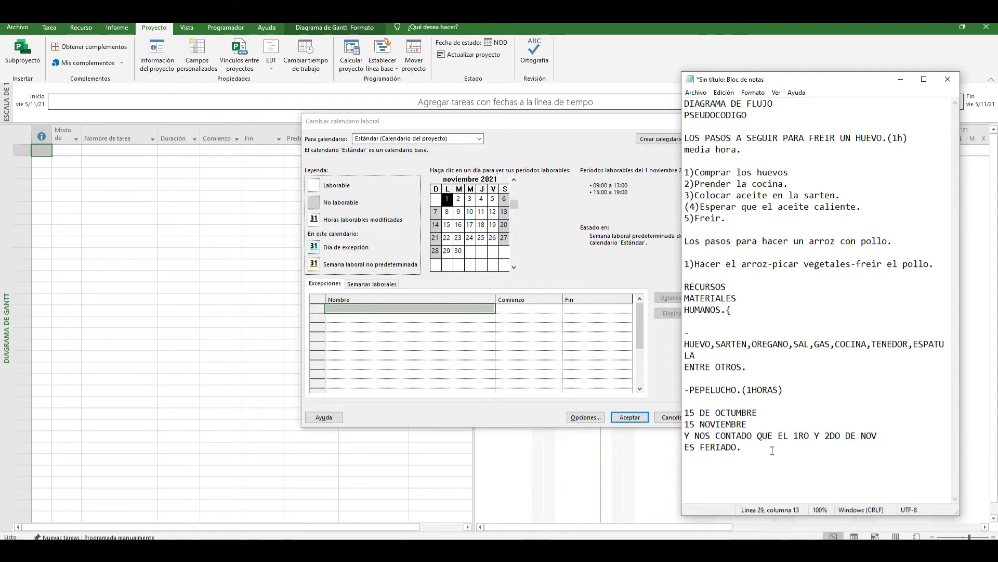
type("2")
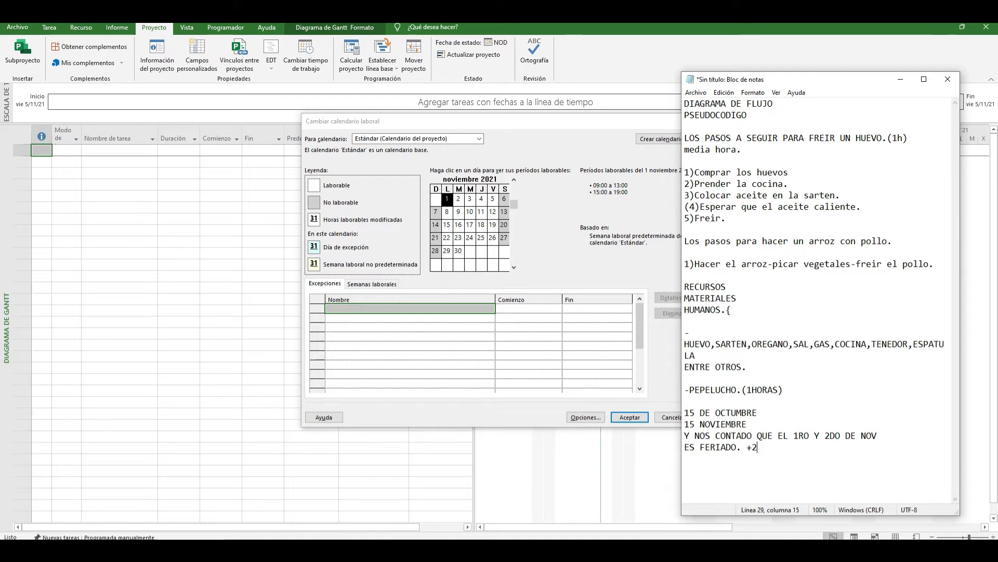
key("BackSpace")
type("-")
left_click(759, 447)
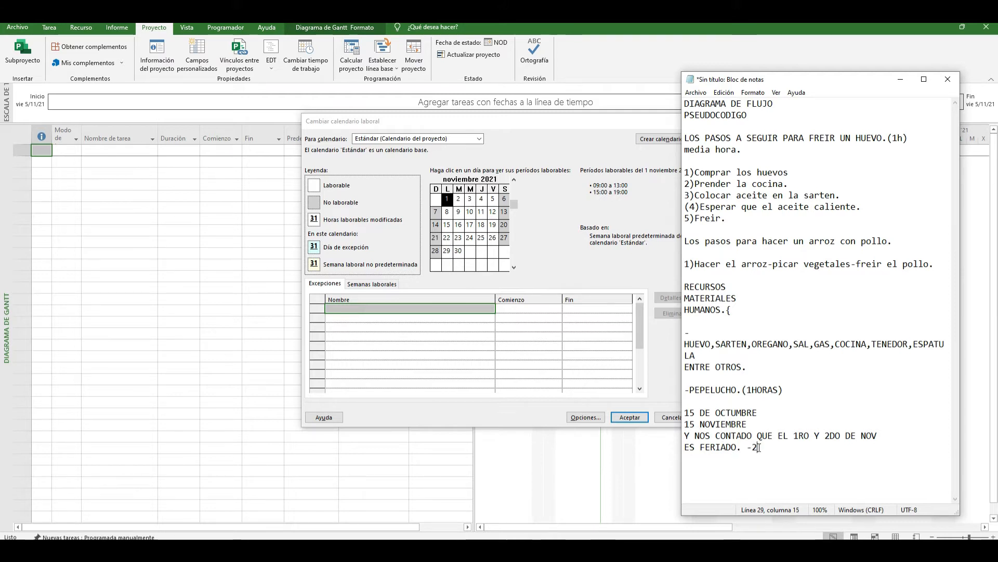
key("Return")
type("13 NOVIEMBRE.")
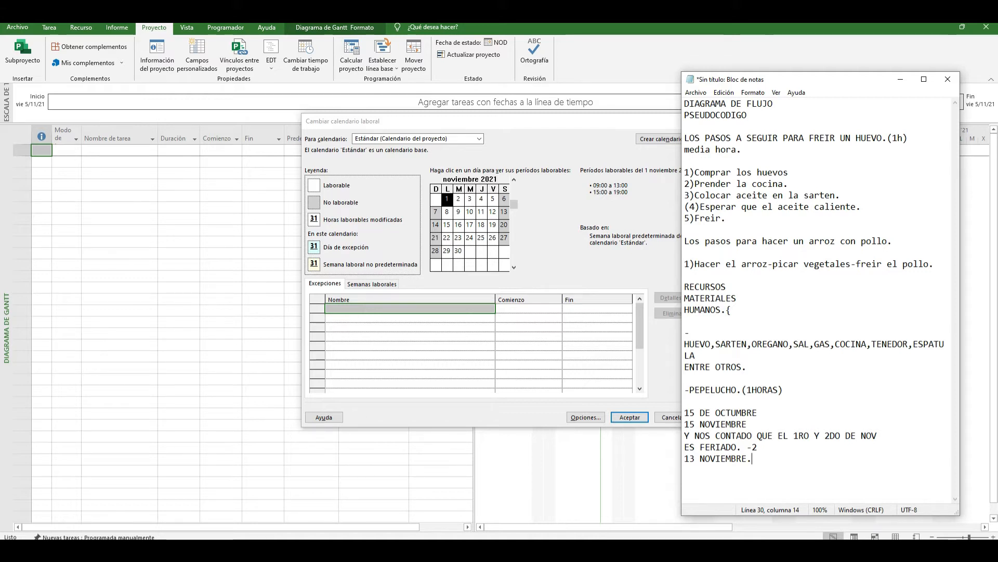
Step: Return to Microsoft Project, check the working hours for 10 November 2021, and accept the working-time calendar dialog
left_click(470, 213)
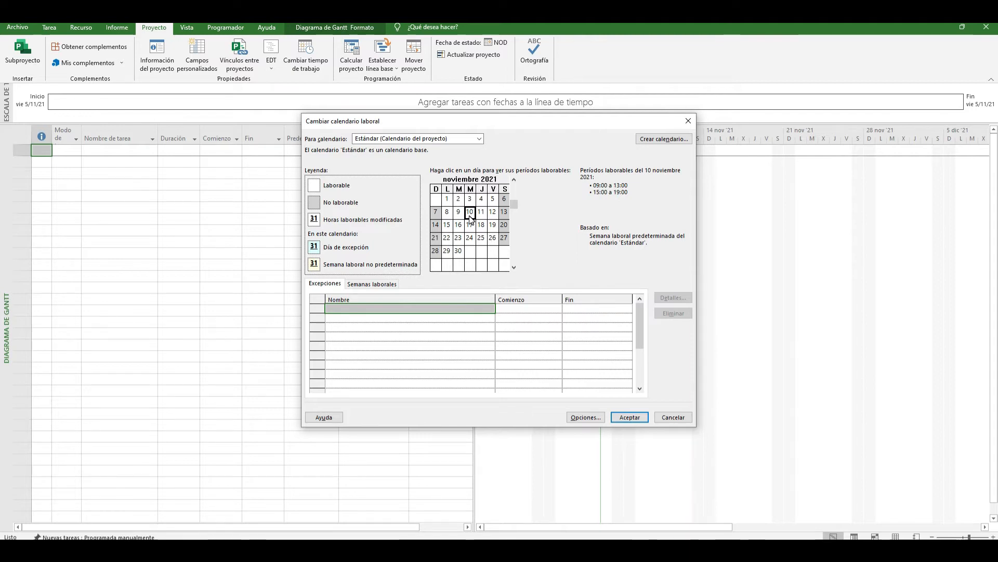
left_click(630, 417)
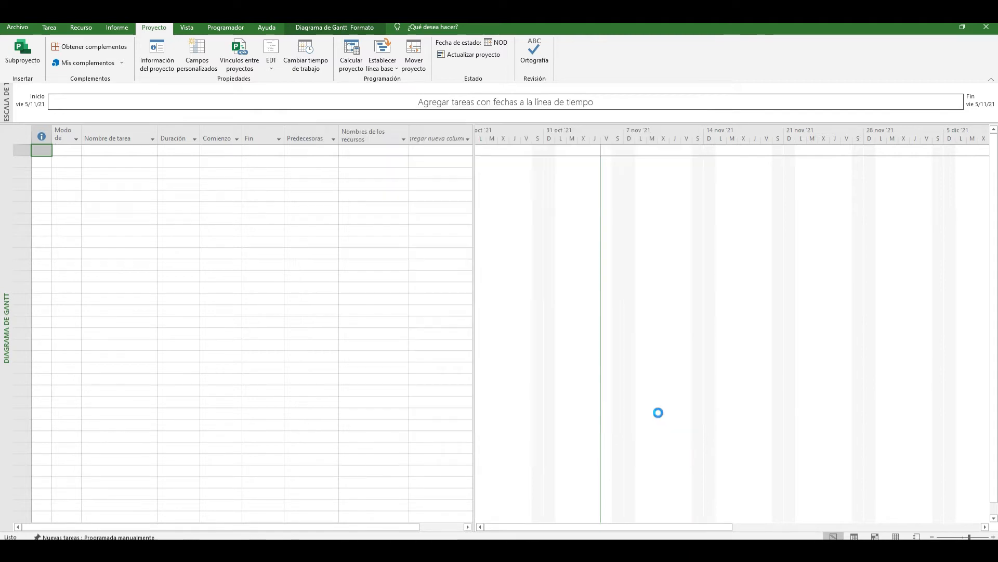
Step: Switch to the PowerPoint presentation and select the text box about managing a project's resources efficiently on slide 5
key("alt+Tab")
left_click(442, 471)
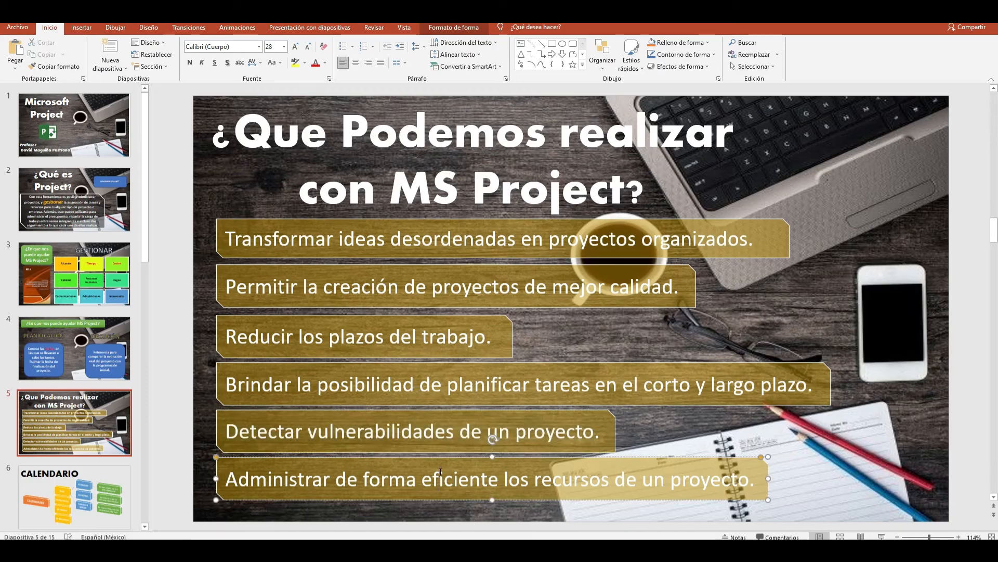
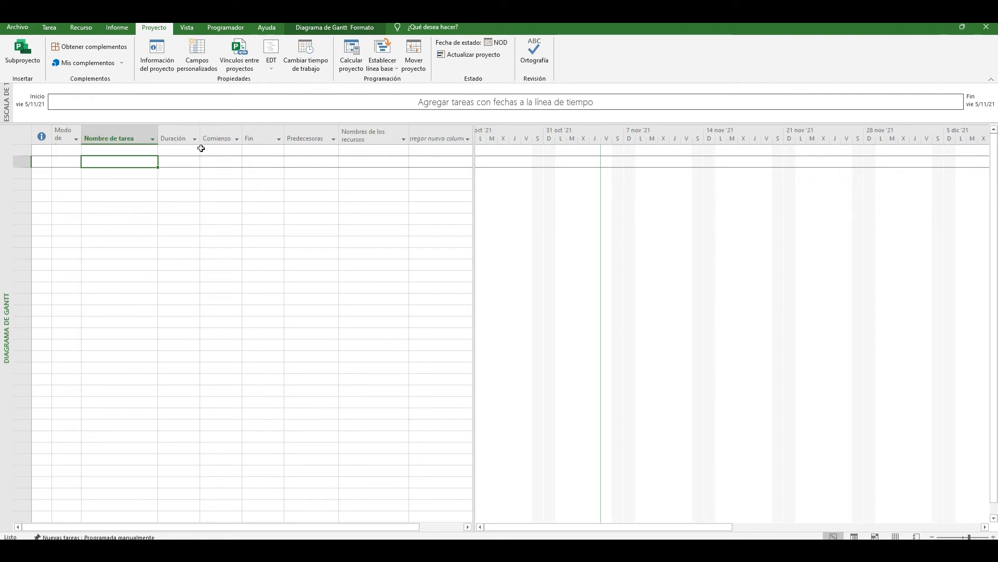
Step: Open the Windows Magnifier (Lupa) to enlarge the empty task table of the Gantt chart
left_click(314, 148)
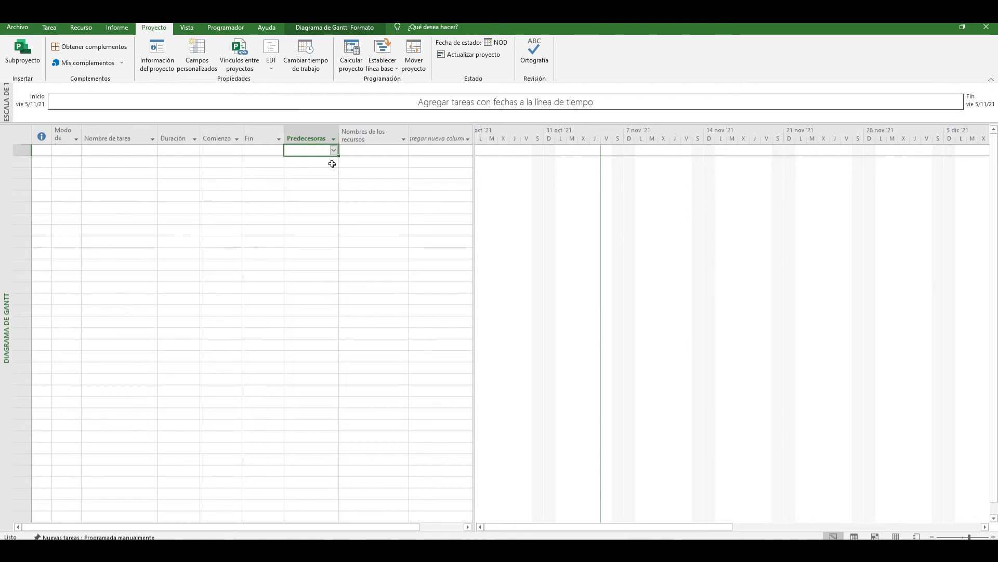
left_click(370, 151)
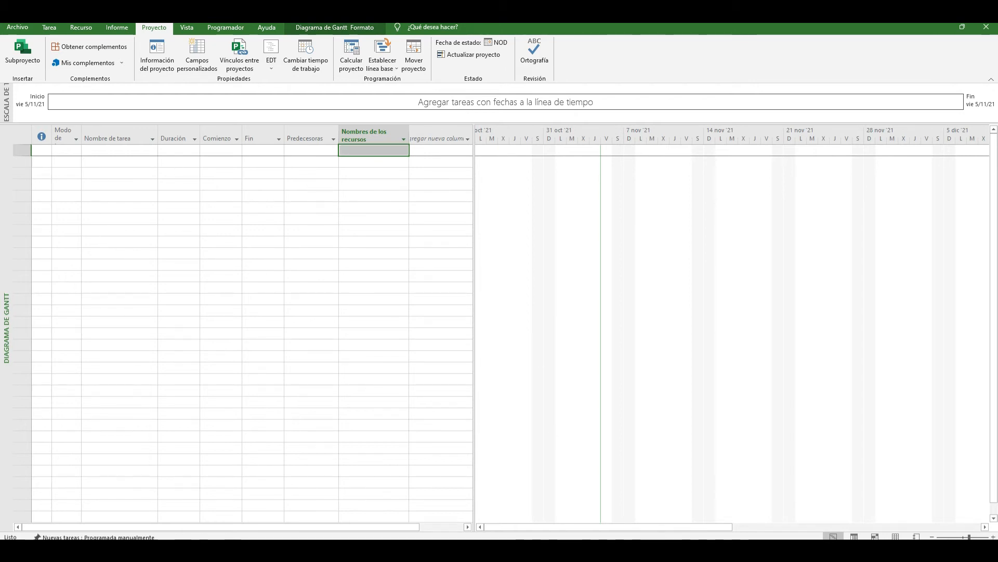
key("super")
type("LUPA")
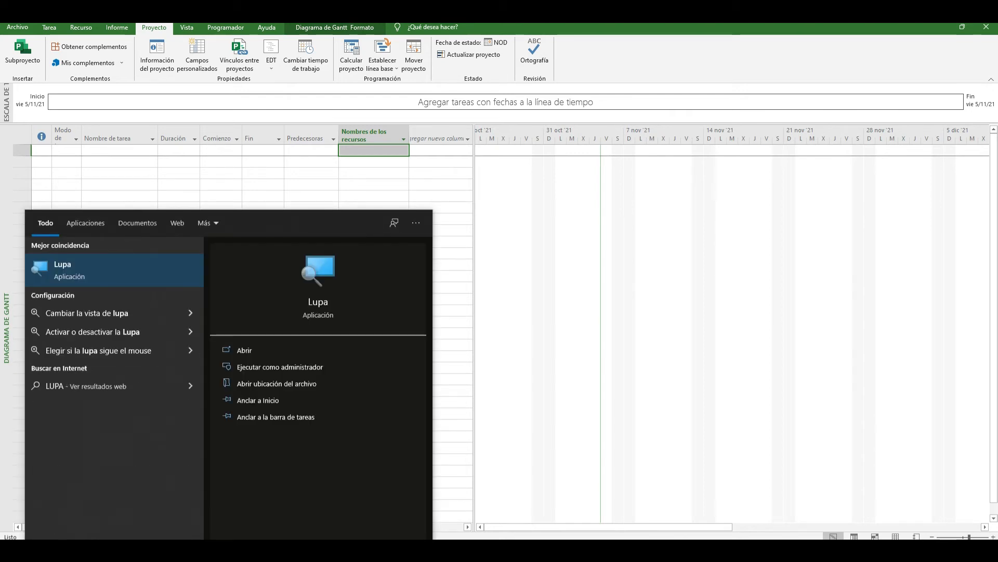
left_click(127, 269)
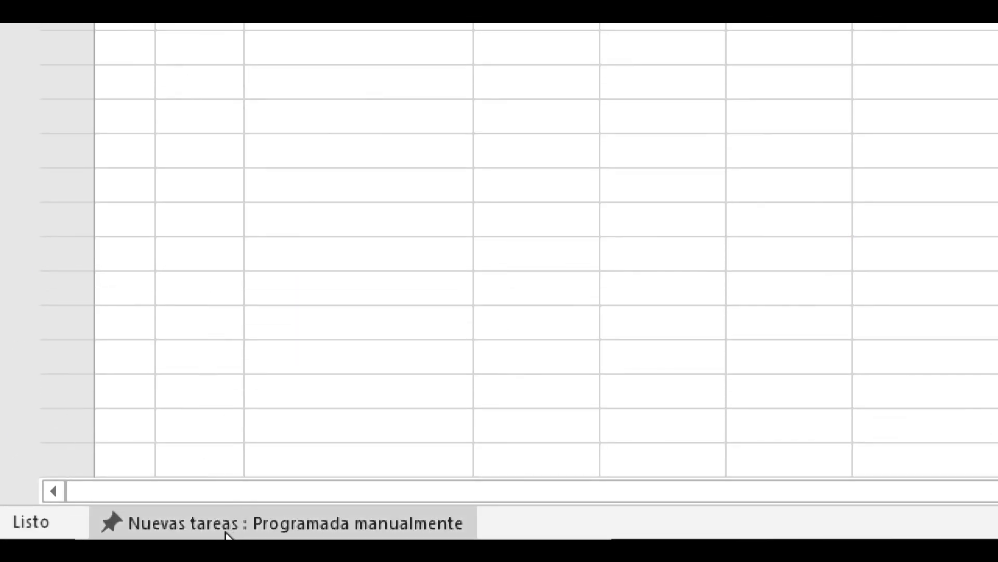
Step: Set new tasks to be scheduled automatically and add a task named TAREA1 in the first row
left_click(226, 533)
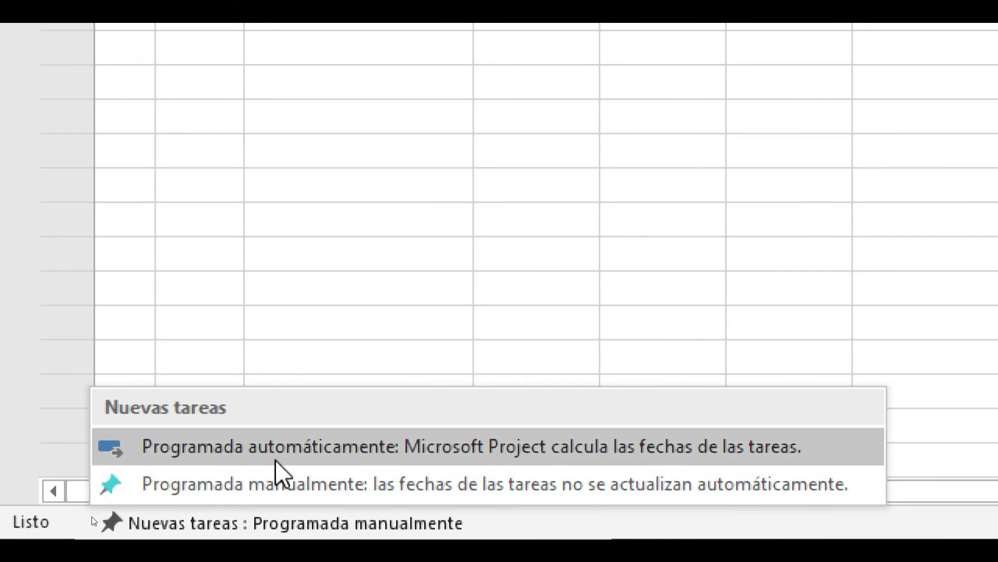
left_click(291, 458)
left_click(343, 139)
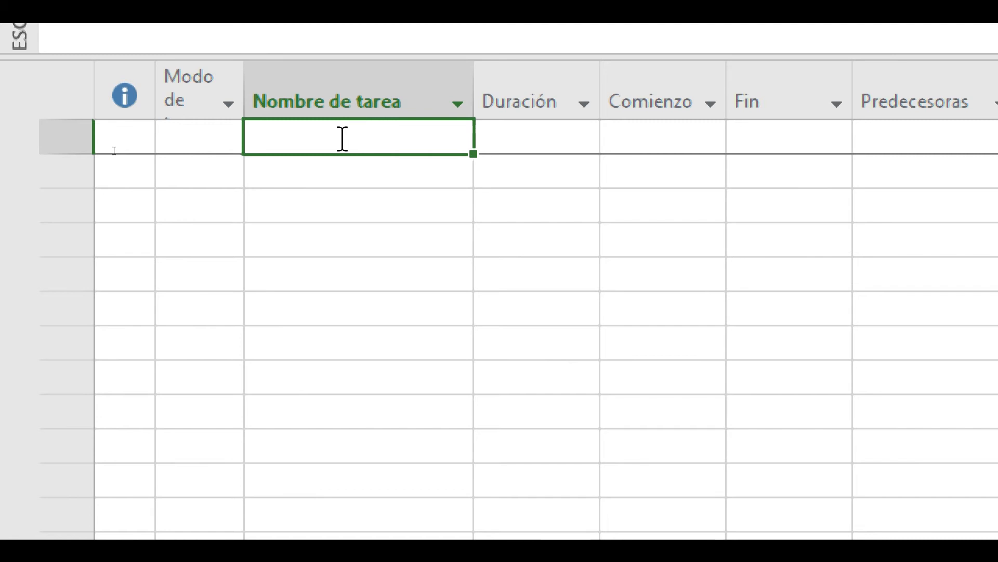
type("TAREA1")
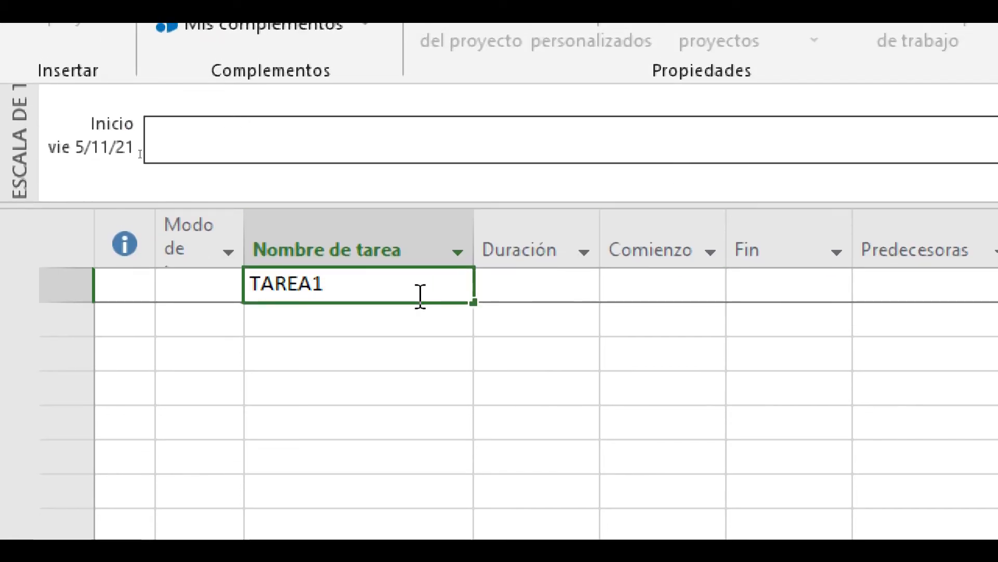
left_click(414, 325)
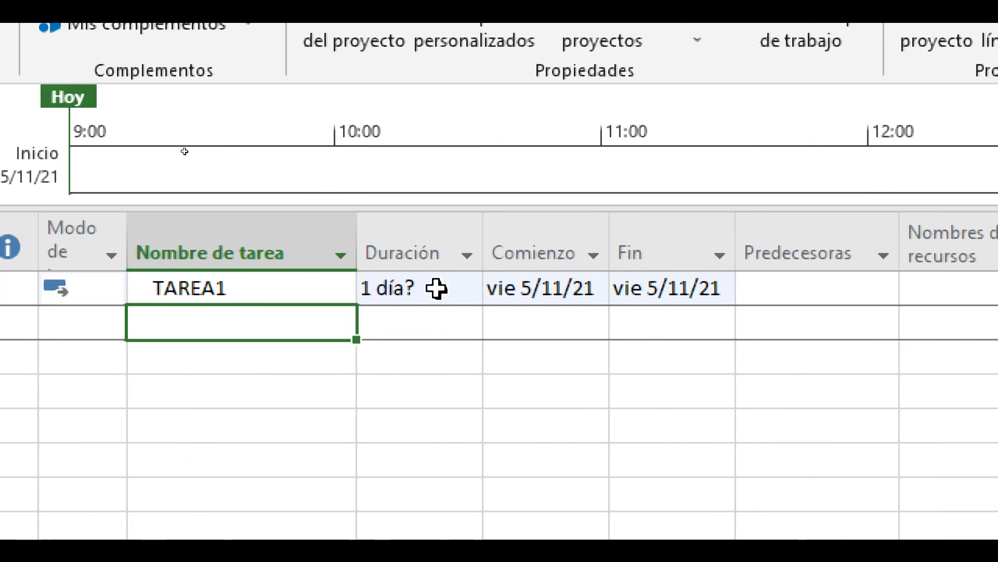
Step: Set the duration of TAREA1 to 2 days
left_click(231, 286)
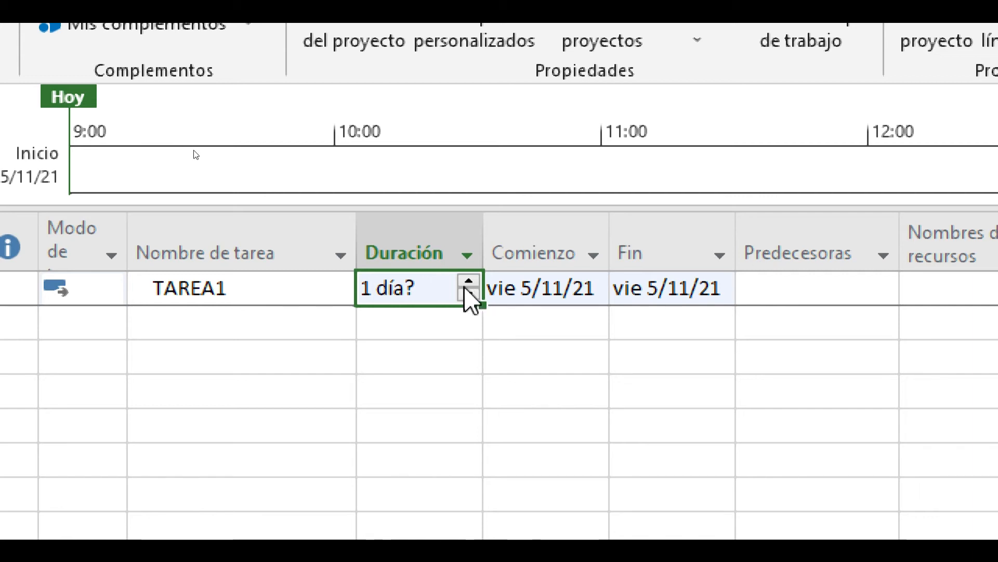
left_click(461, 282)
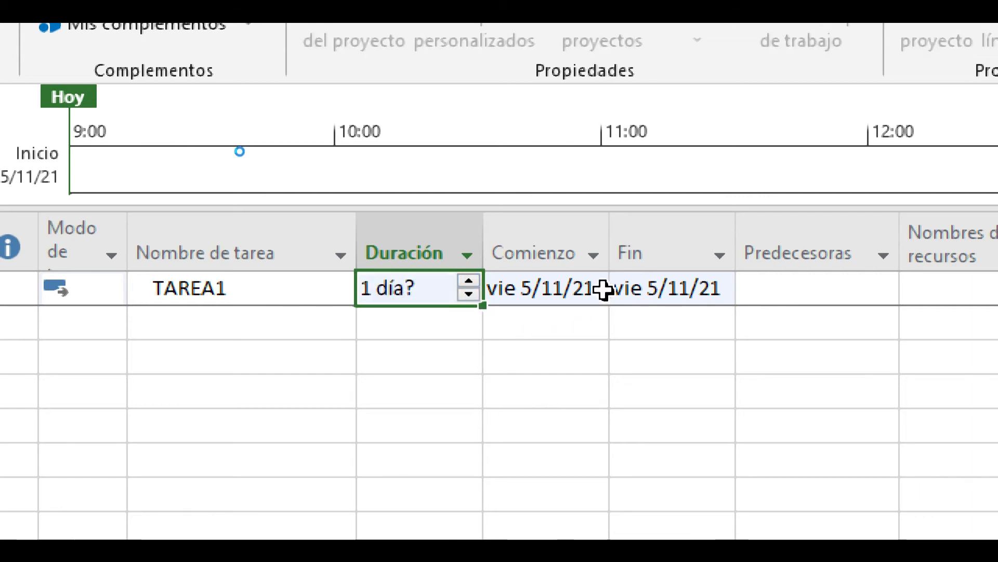
left_click(602, 291)
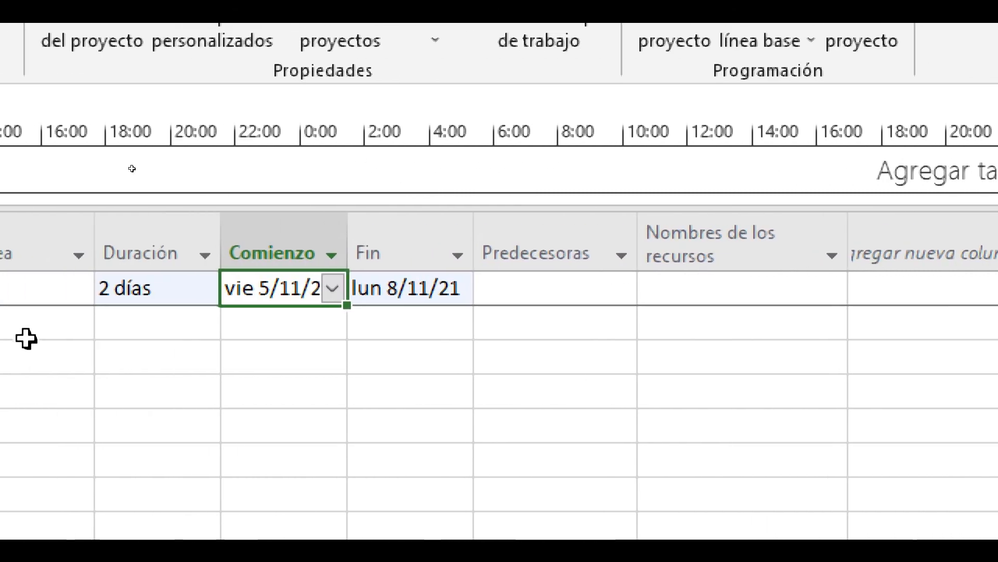
left_click(291, 303)
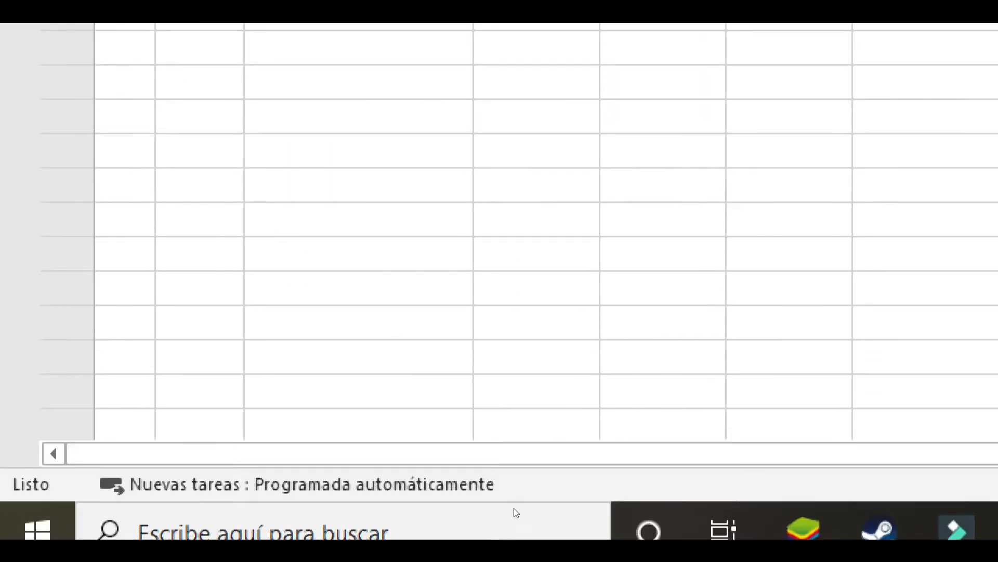
Step: Check the predecessors cell and the list of available resource names for TAREA1
key("alt+F4")
left_click(996, 484)
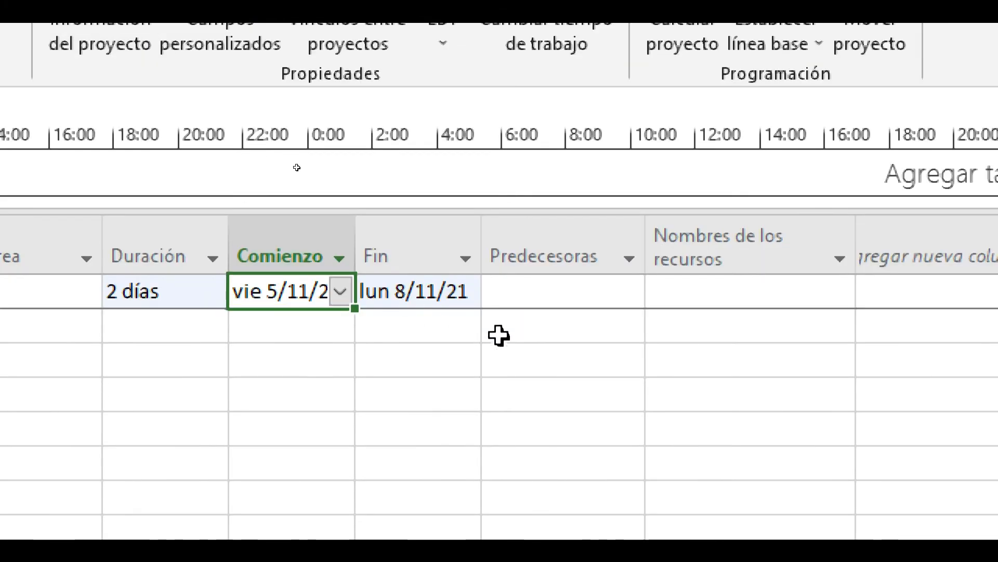
left_click(624, 290)
left_click(697, 290)
left_click(841, 291)
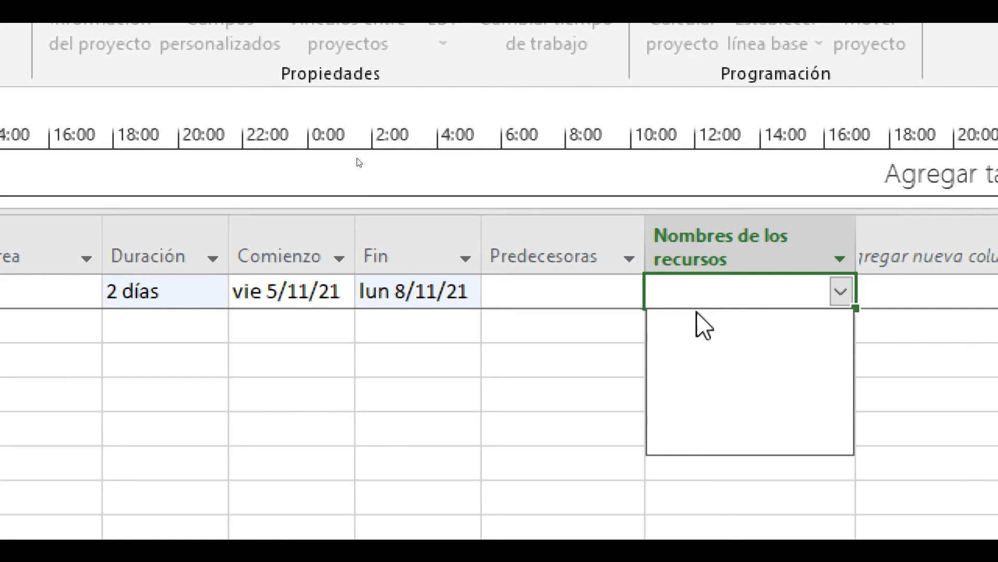
left_click(736, 293)
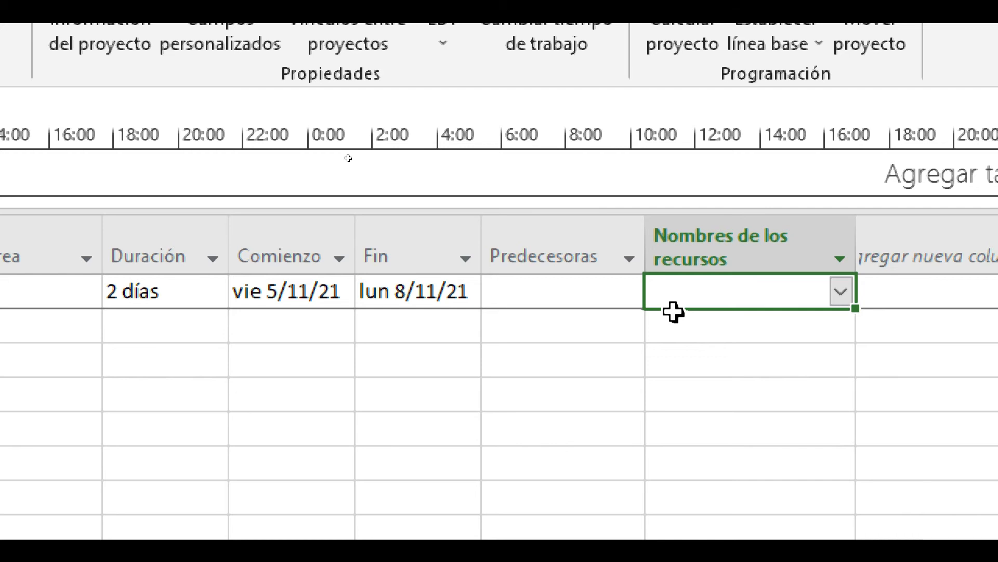
Step: Add a second task named TAREA 2 below TAREA1
left_click(283, 331)
type("TAREA 2")
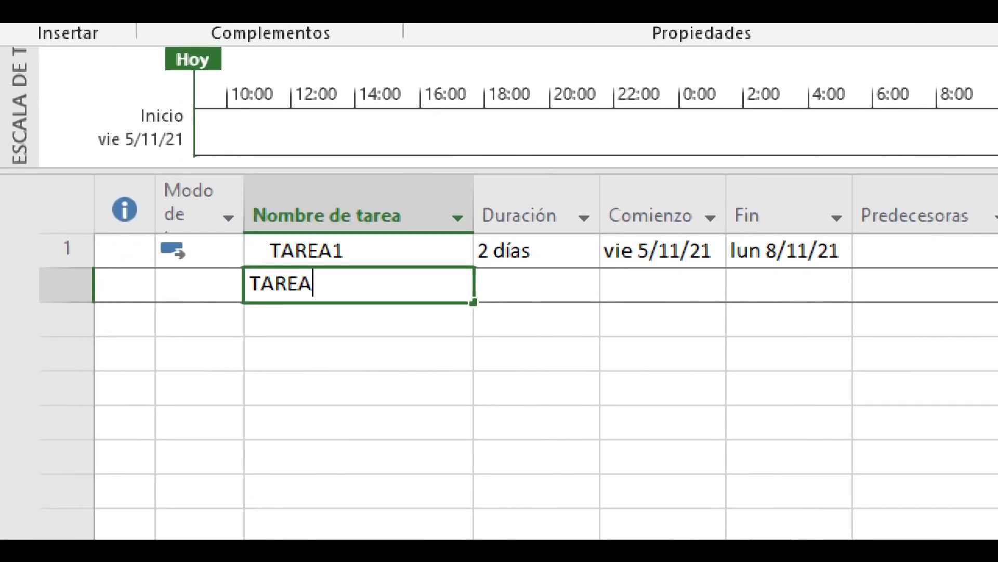
key("Return")
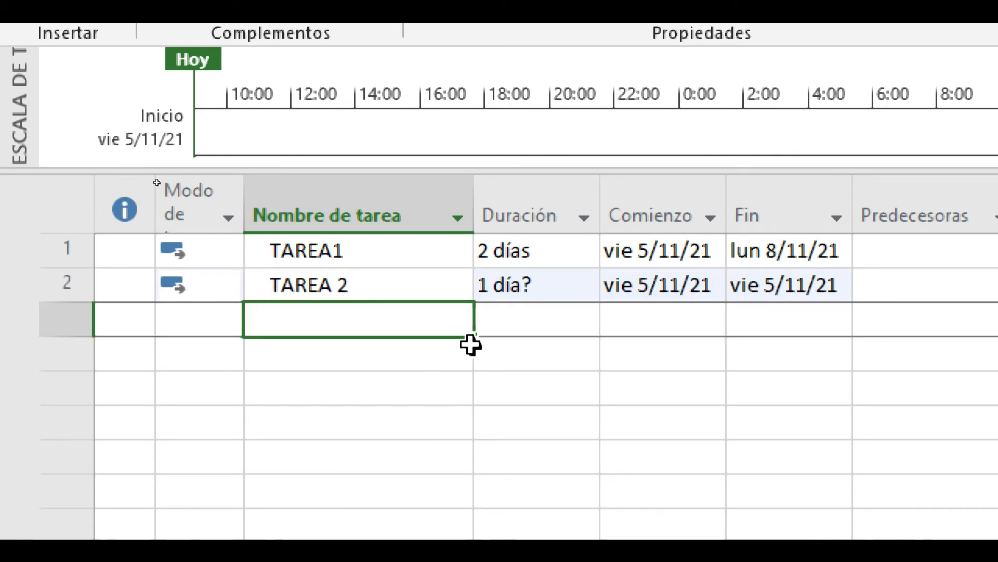
left_click(577, 287)
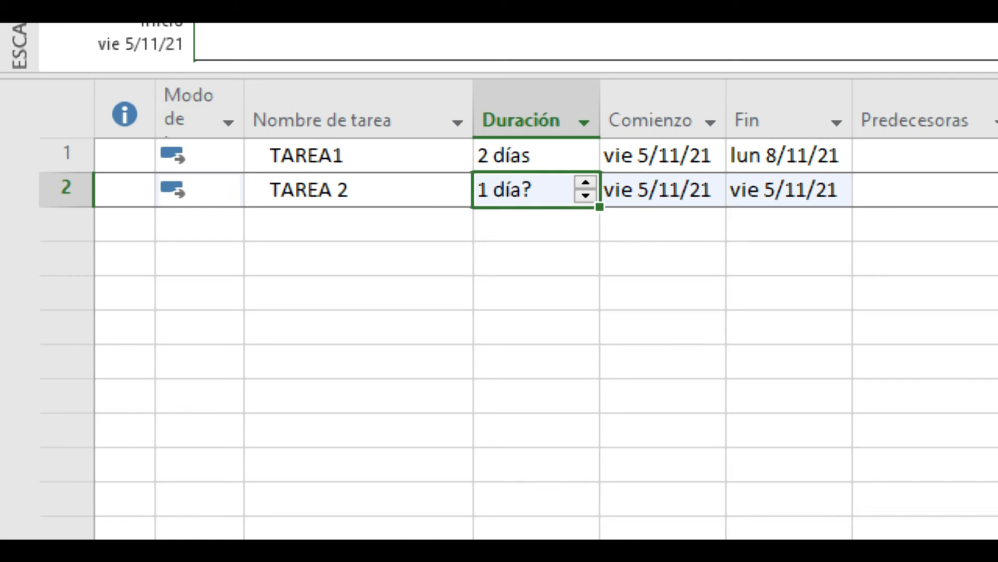
Step: Check the task mode options of TAREA1 and TAREA 2, choosing Programada automáticamente for TAREA1
left_click(223, 161)
left_click(231, 164)
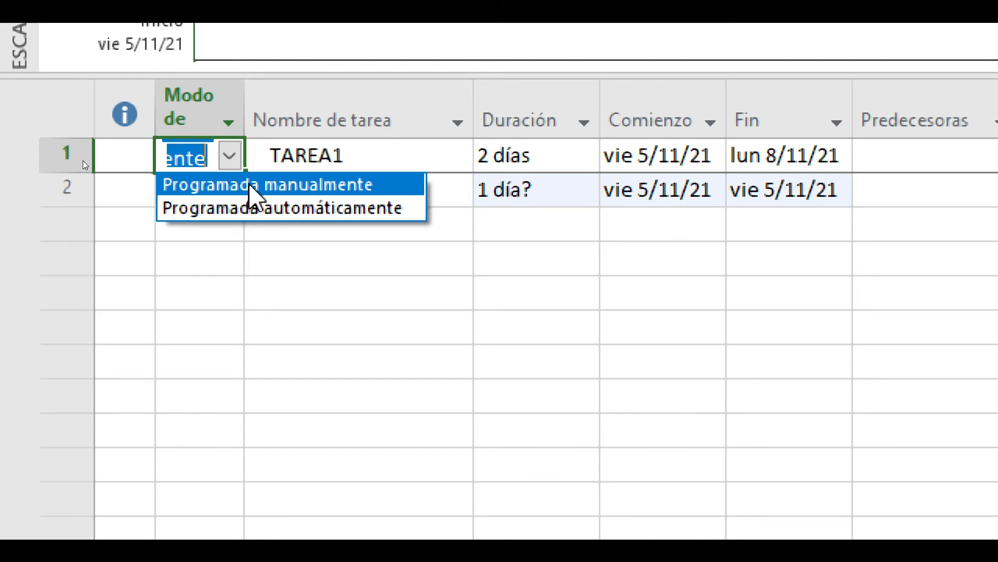
left_click(288, 209)
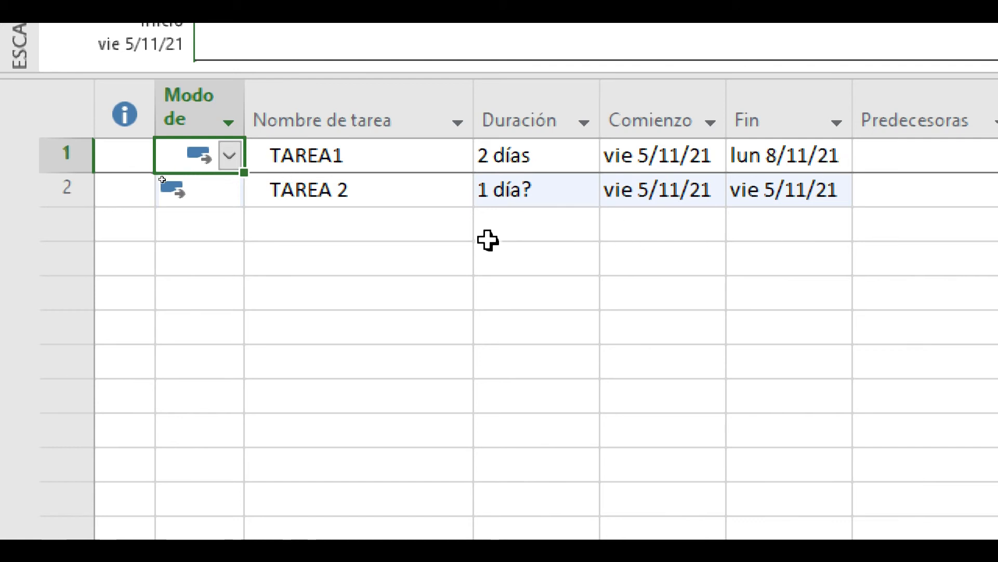
left_click(405, 236)
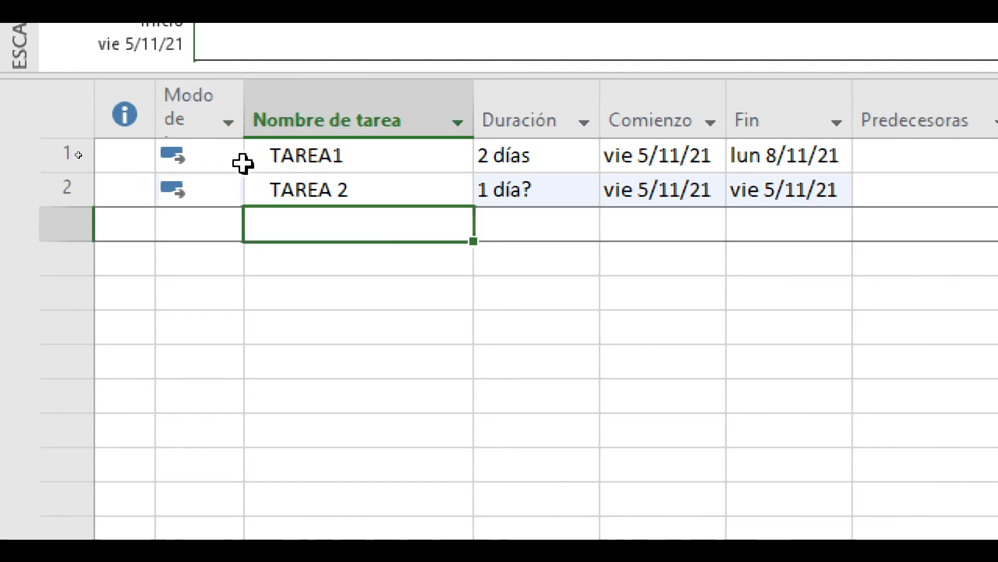
left_click(202, 186)
left_click(229, 189)
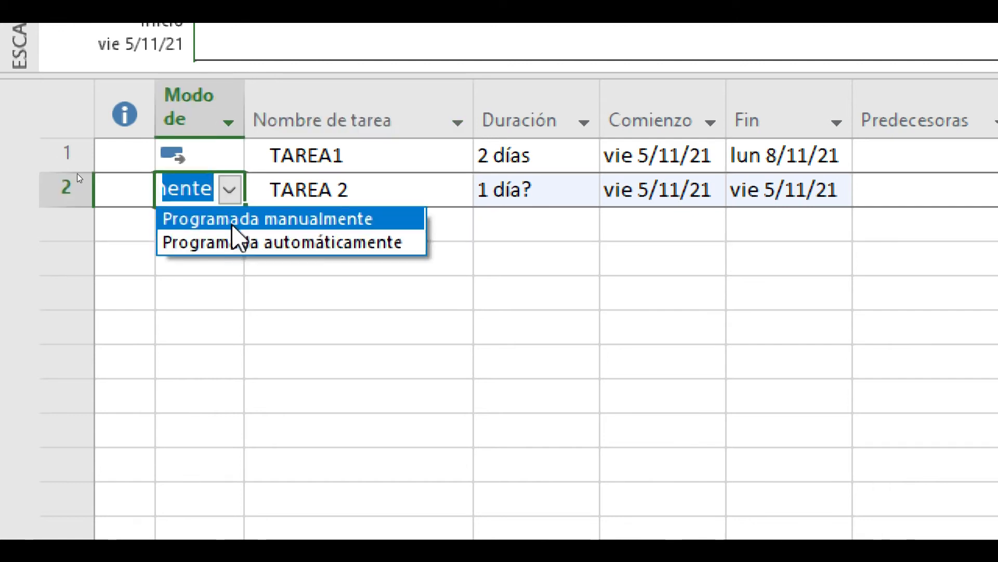
left_click(423, 215)
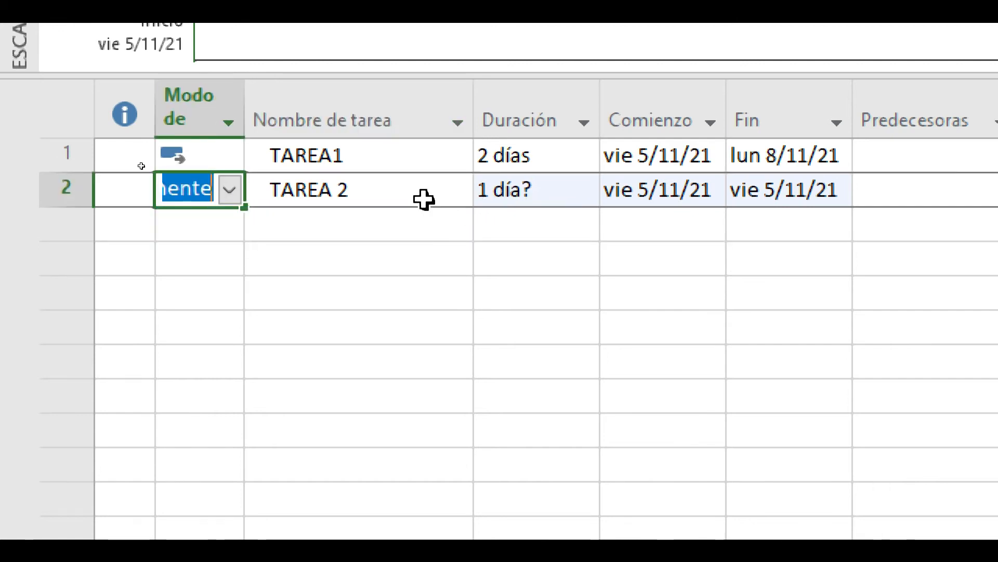
left_click(404, 186)
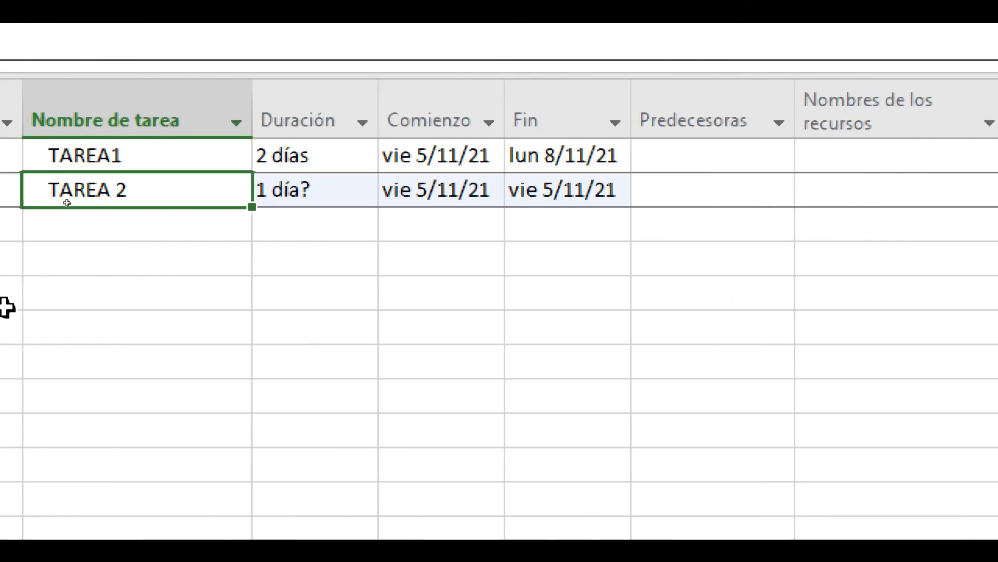
Step: Set the duration of TAREA 2 to 4 days
left_click(429, 190)
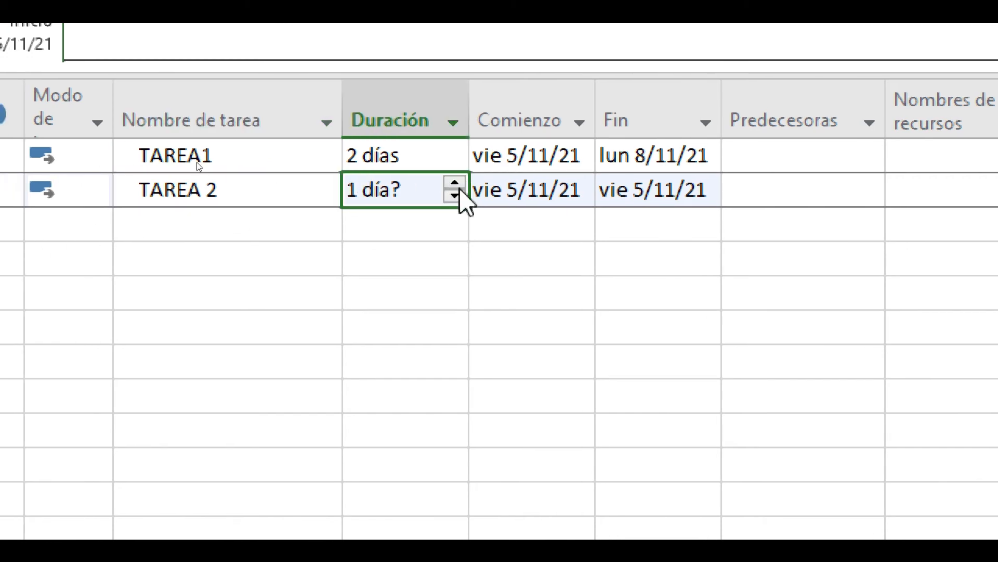
left_click(426, 191)
left_click(447, 182)
left_click(446, 182)
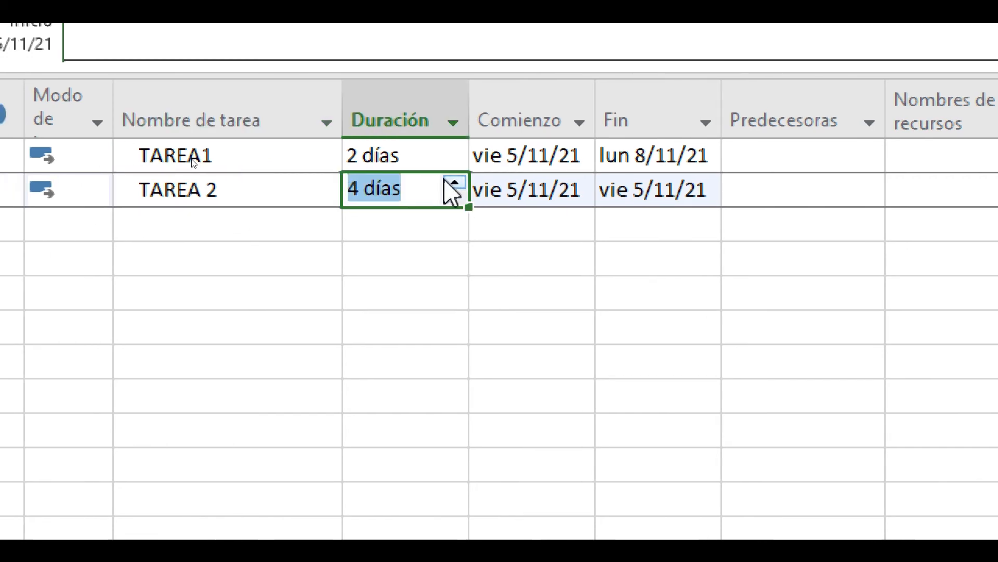
left_click(561, 218)
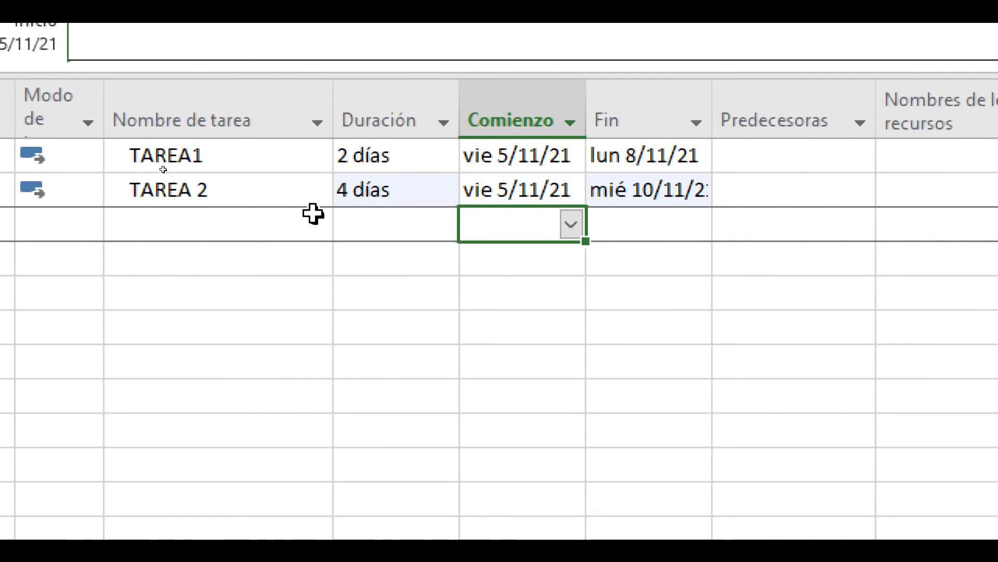
Step: Set the start date of TAREA 2 to 8 November 2021
left_click(436, 190)
left_click(492, 187)
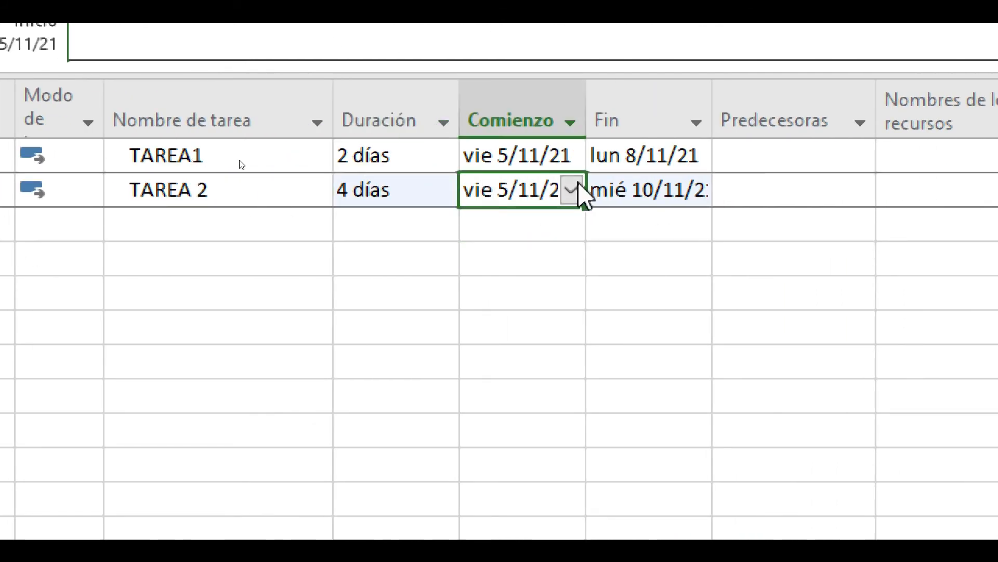
left_click(579, 185)
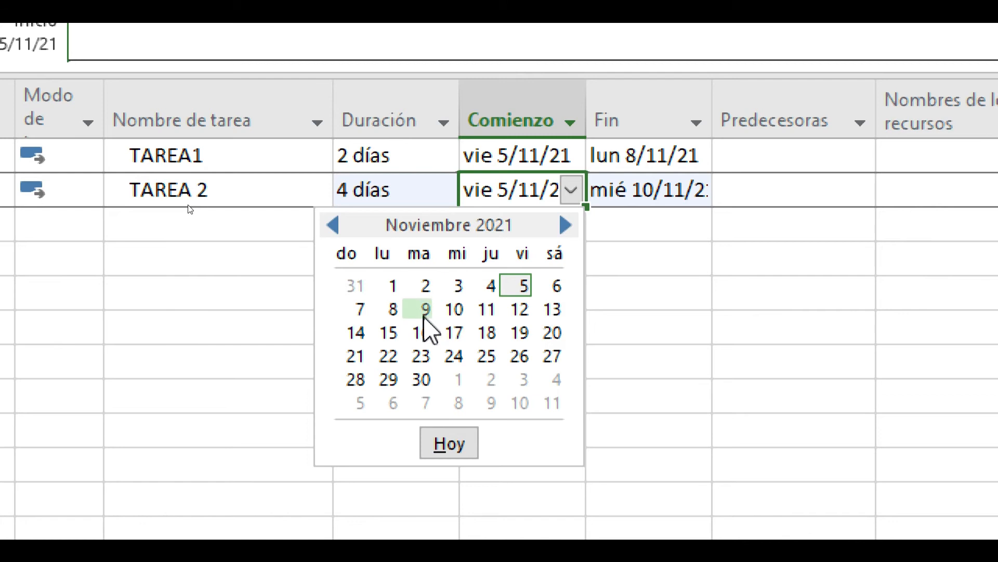
left_click(394, 309)
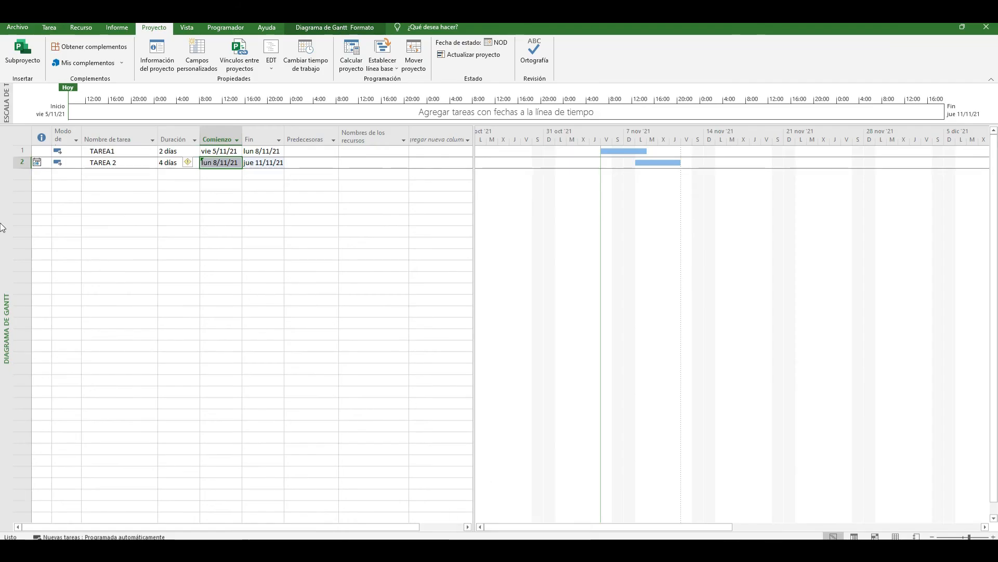
left_click(178, 208)
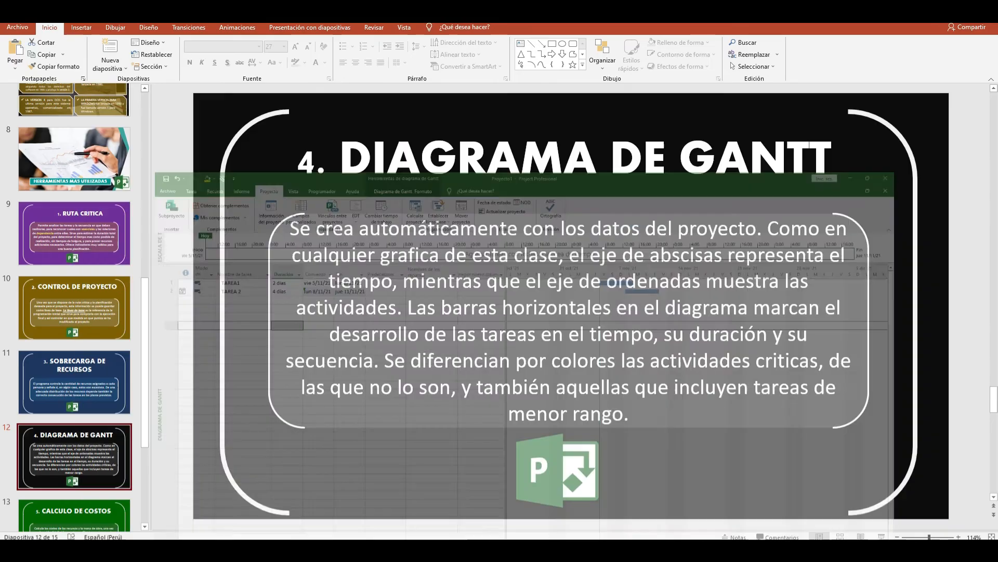